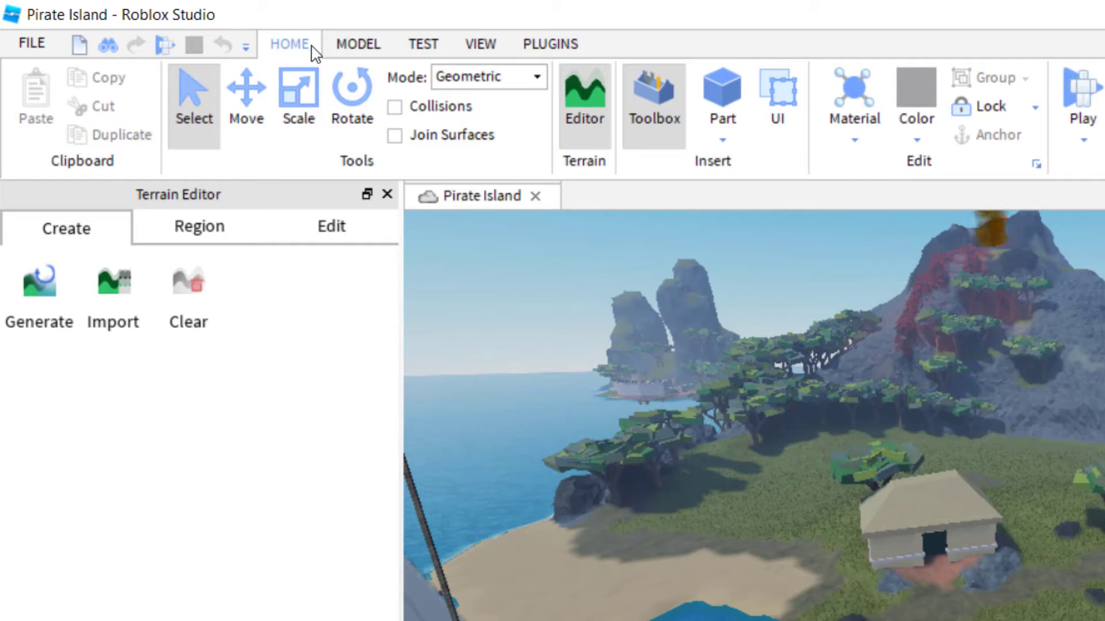
Open the Terrain Editor's creation tools, clear all terrain from the Pirate Island map and confirm the deletion
{"action": "left_click", "coordinate": [587, 104]}
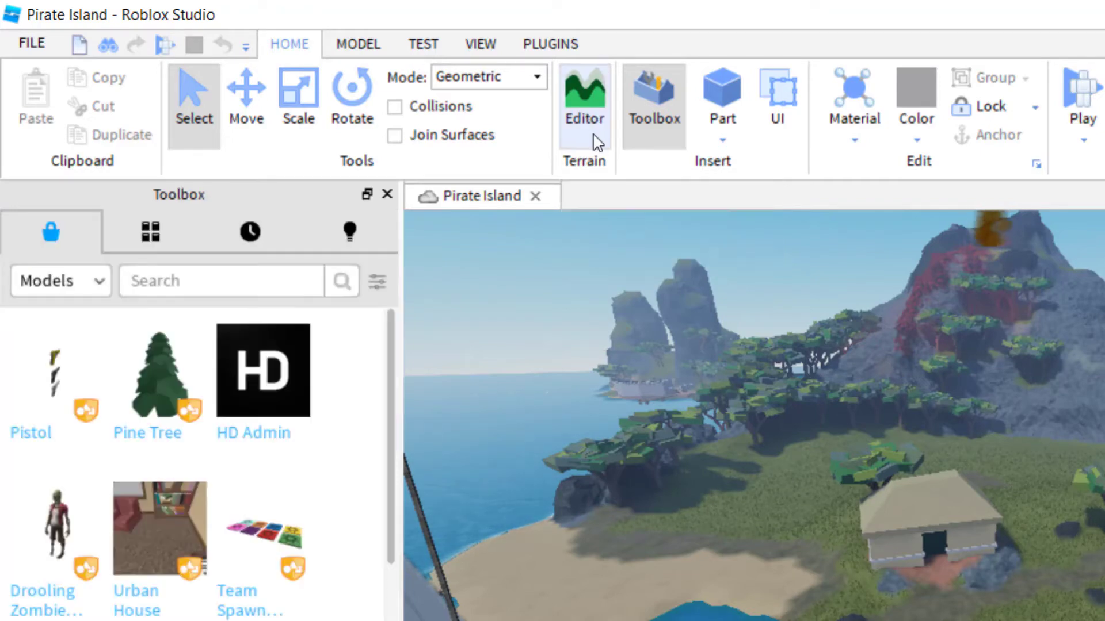
{"action": "left_click", "coordinate": [584, 99]}
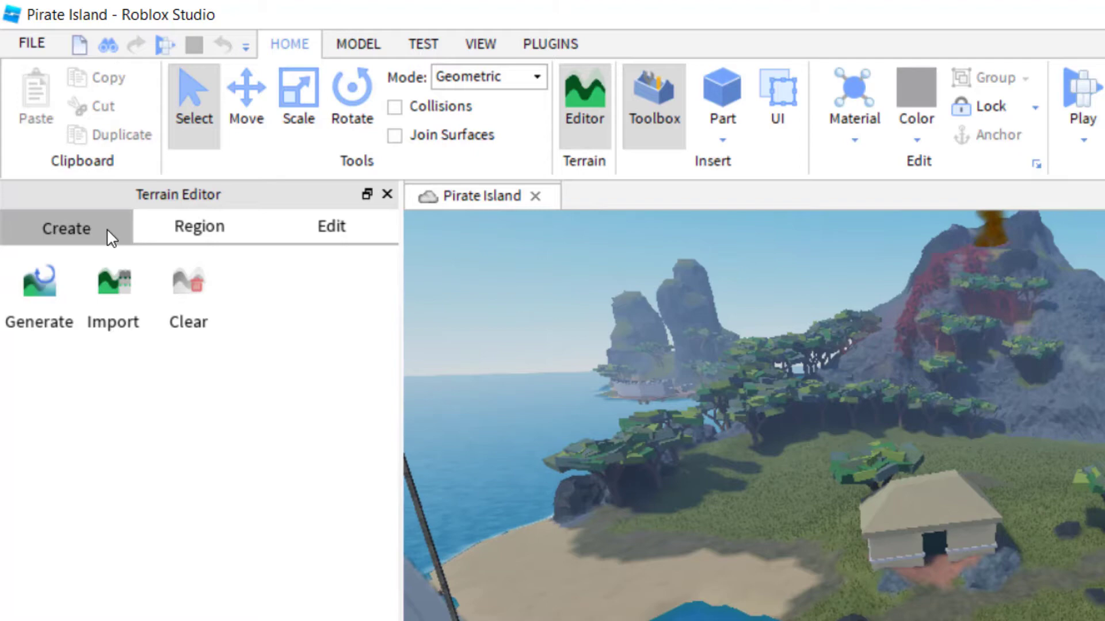
{"action": "left_click", "coordinate": [89, 240]}
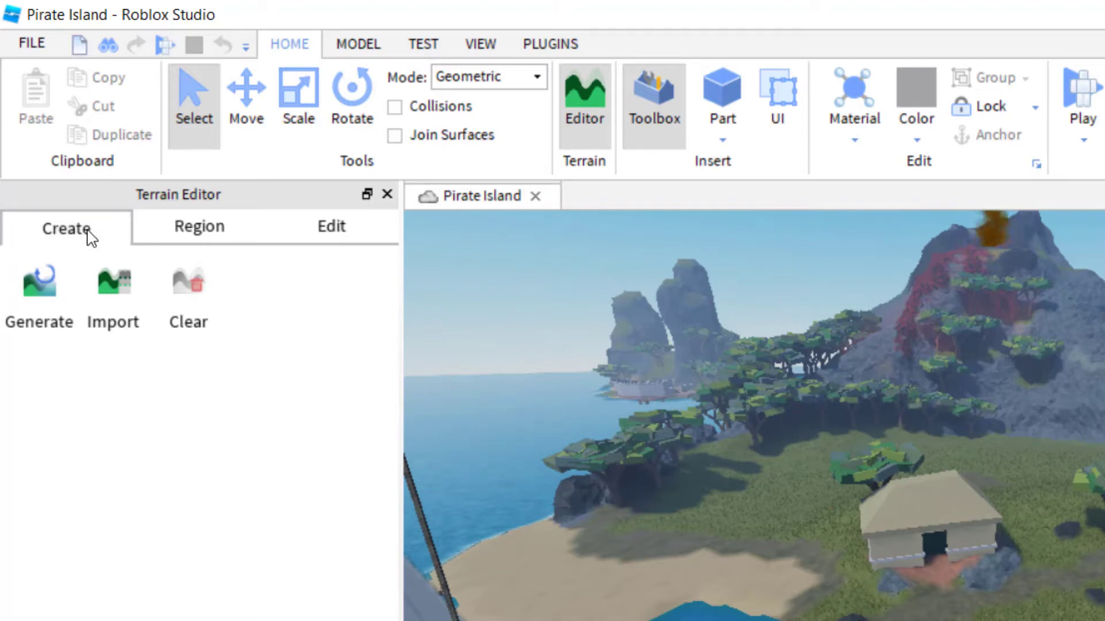
{"action": "left_click", "coordinate": [195, 302]}
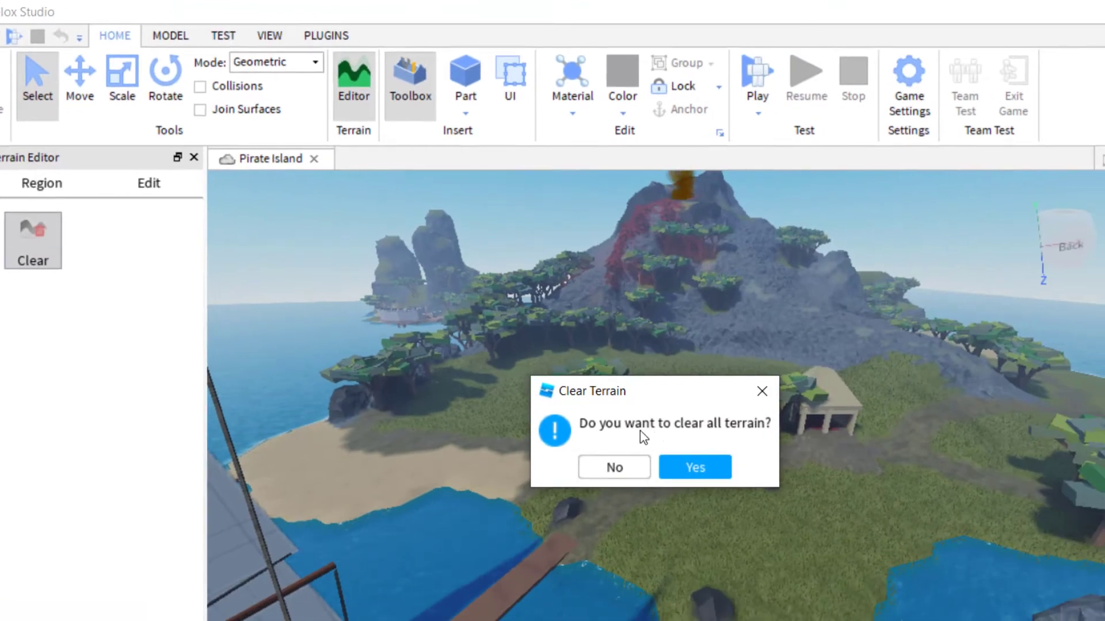
{"action": "left_click", "coordinate": [706, 469]}
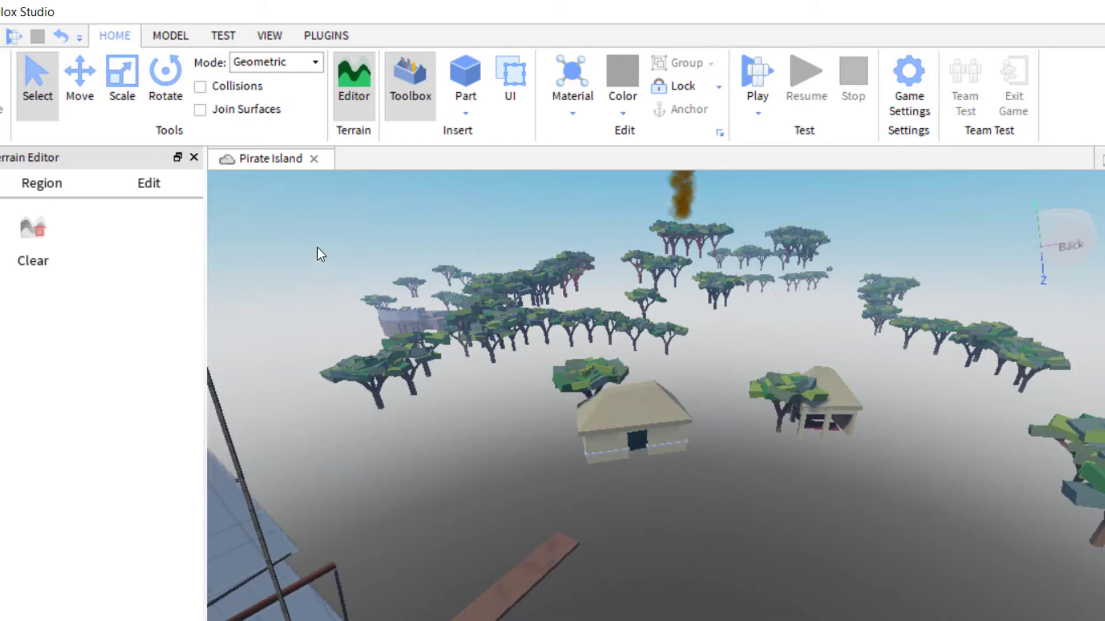
Undo the clearing of all terrain
{"action": "left_click_drag", "start_coordinate": [311, 247], "coordinate": [838, 504]}
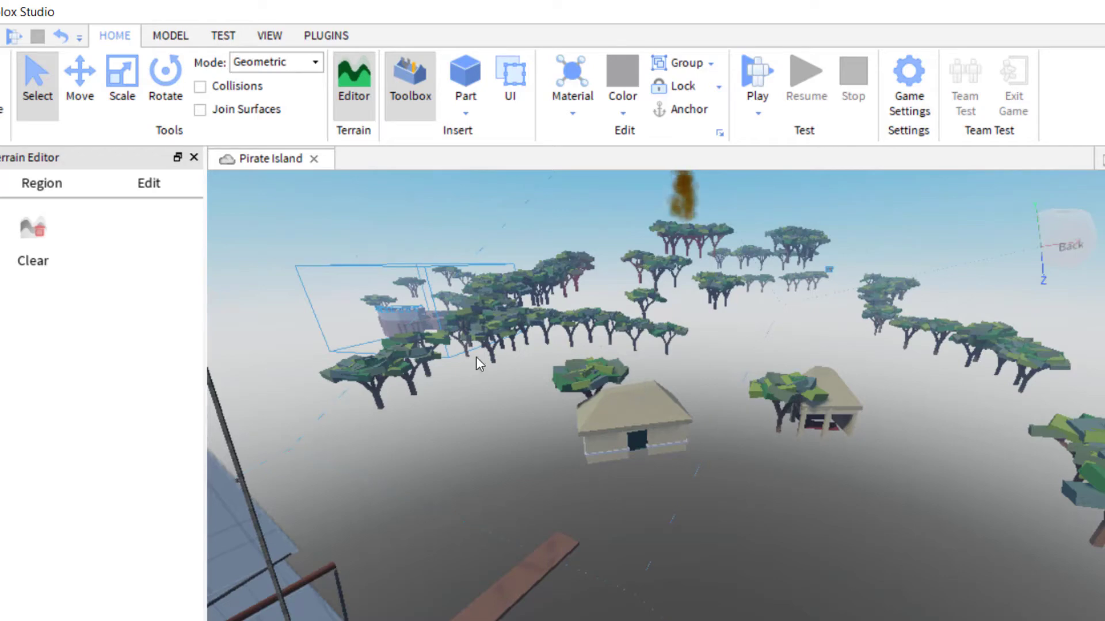
{"action": "left_click", "coordinate": [461, 393]}
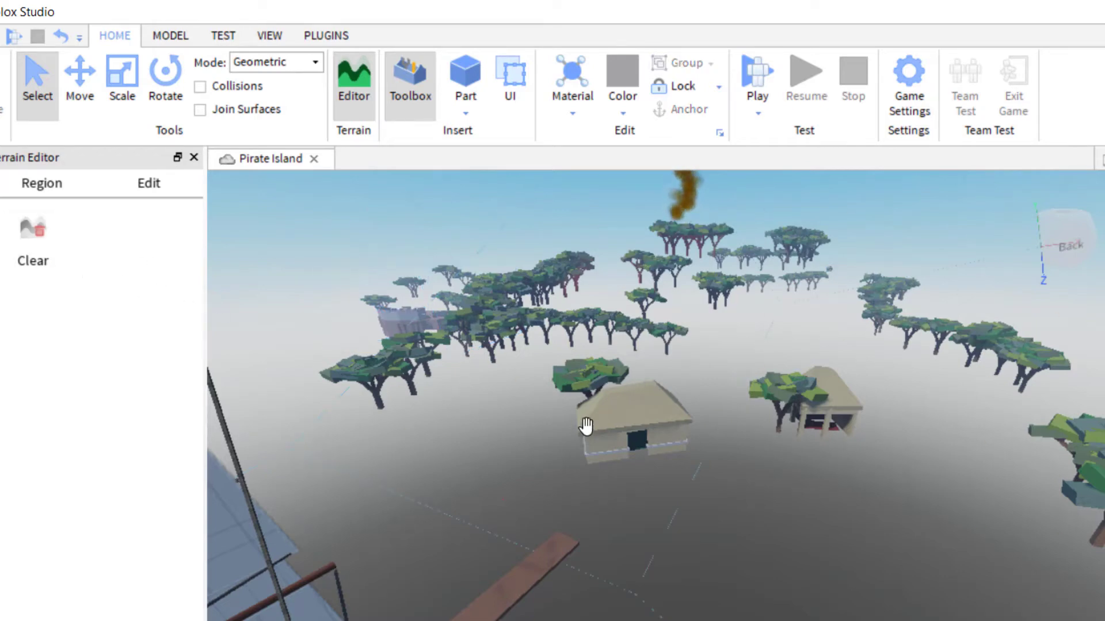
{"action": "key", "text": "ctrl+z"}
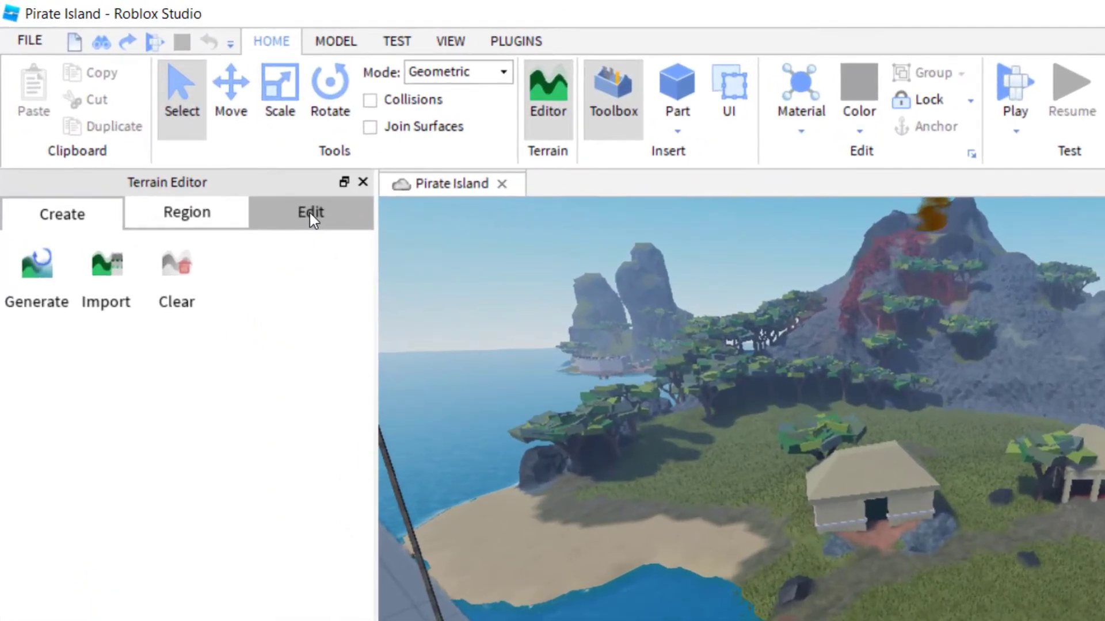
Set up the terrain Subtract brush with a box shape and a base size and height of 24
{"action": "left_click", "coordinate": [242, 167]}
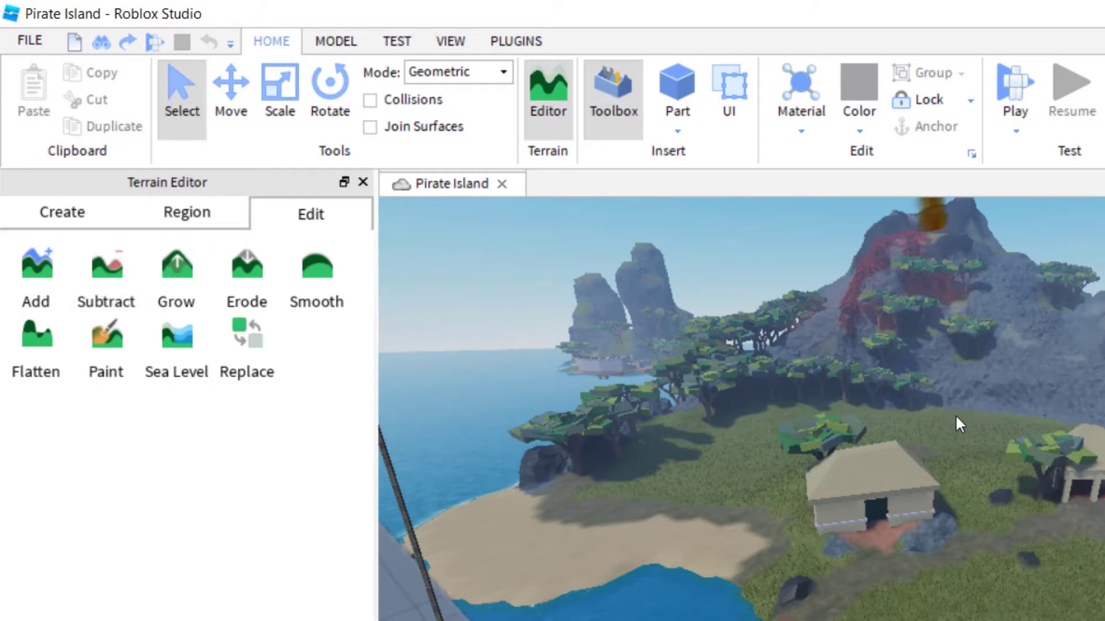
{"action": "left_click", "coordinate": [125, 285]}
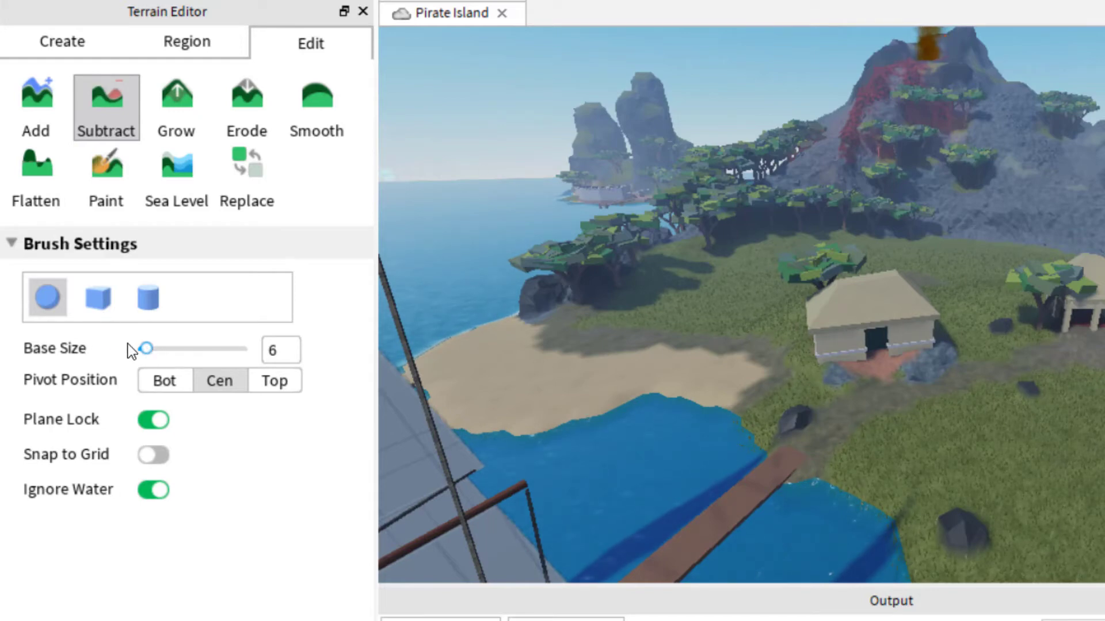
{"action": "left_click_drag", "start_coordinate": [147, 351], "coordinate": [195, 350]}
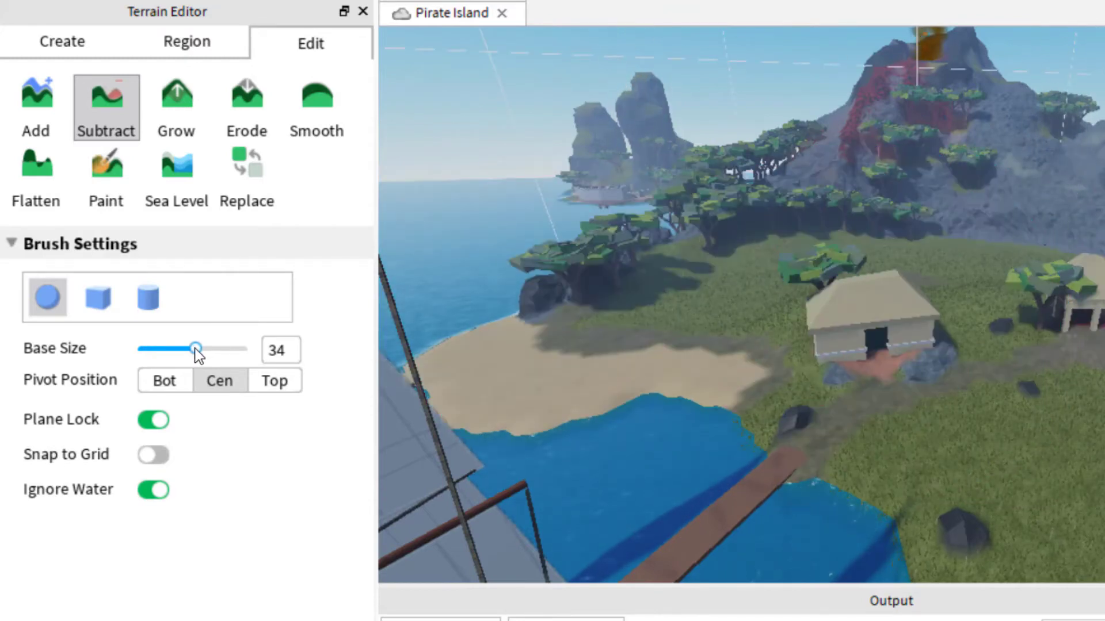
{"action": "left_click_drag", "start_coordinate": [196, 350], "coordinate": [192, 351]}
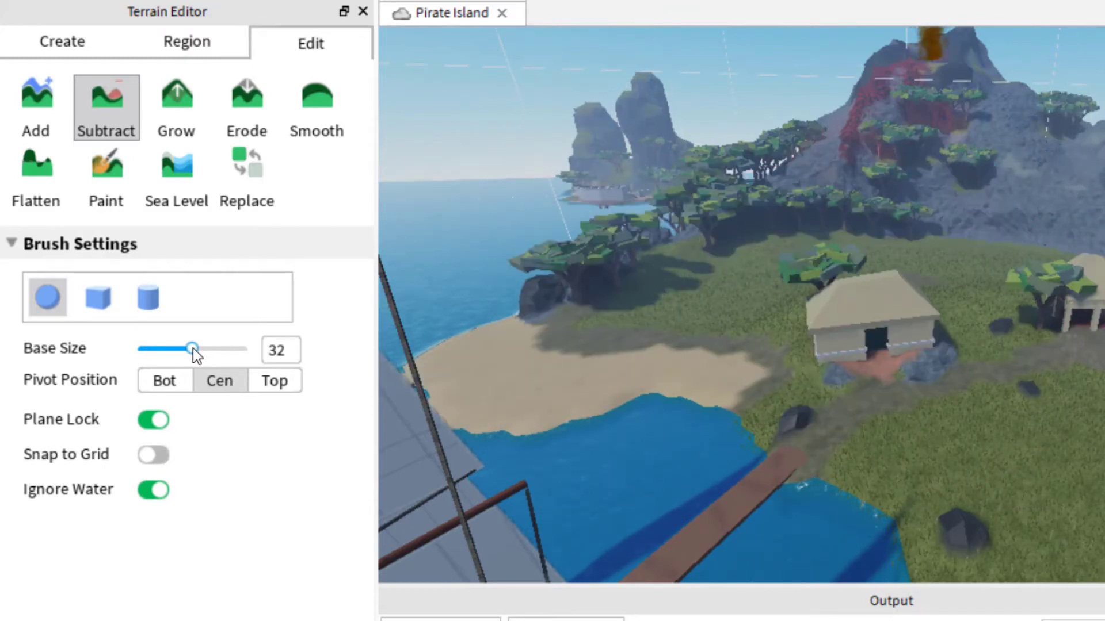
{"action": "left_click", "coordinate": [95, 293]}
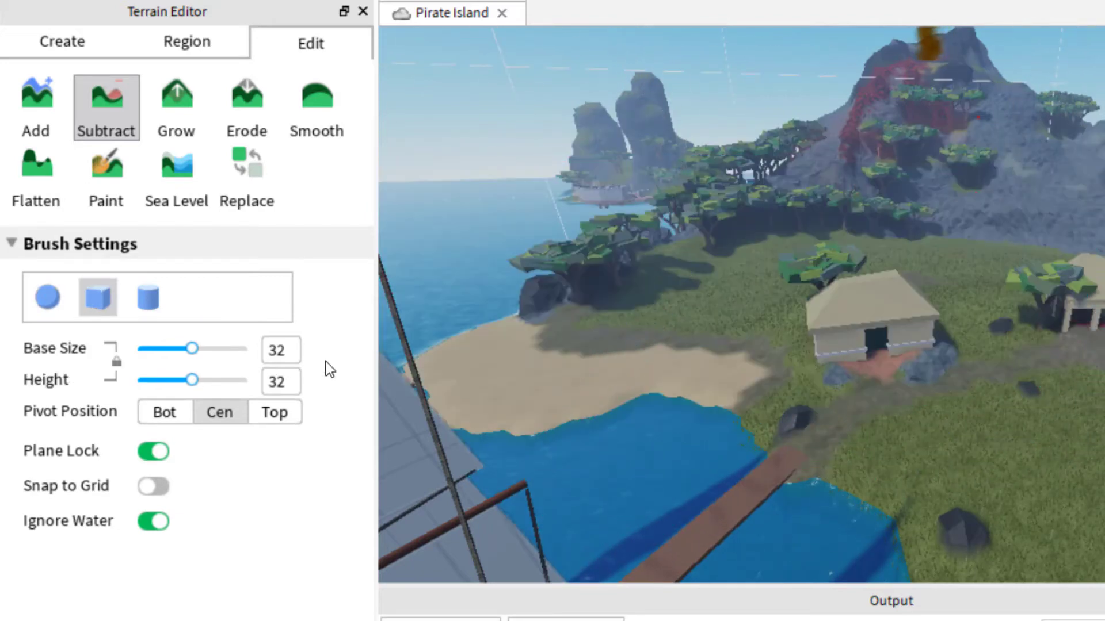
{"action": "left_click_drag", "start_coordinate": [205, 350], "coordinate": [177, 351]}
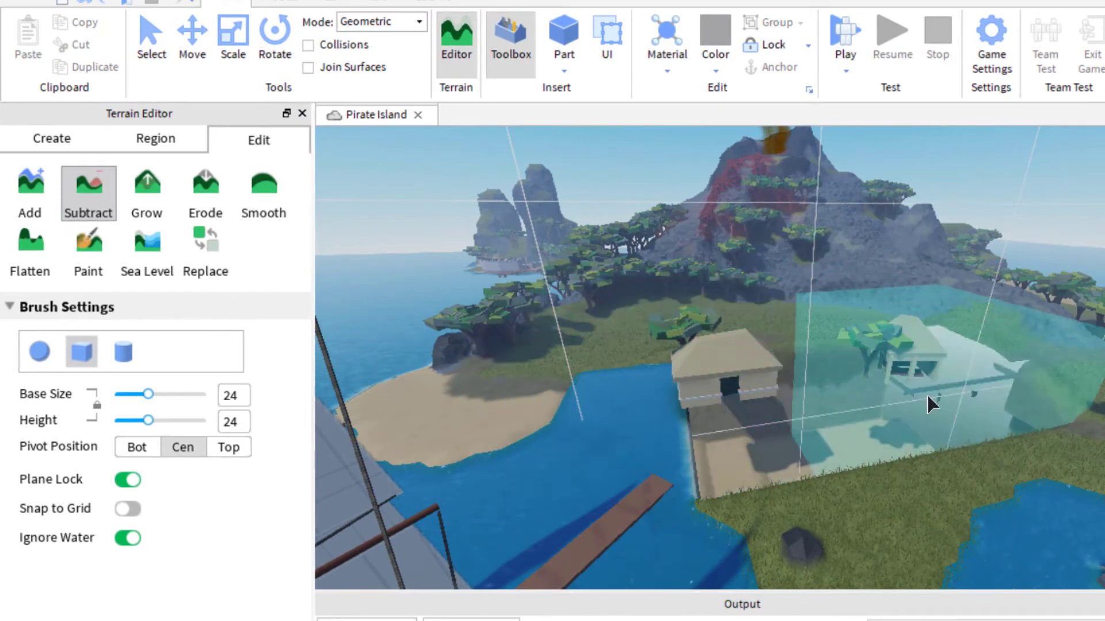
Subtract the terrain around and behind the two huts and across the sandy beach with the box brush
{"action": "mouse_move", "coordinate": [786, 463]}
{"action": "left_mouse_down"}
{"action": "mouse_move", "coordinate": [811, 443]}
{"action": "mouse_move", "coordinate": [803, 414]}
{"action": "mouse_move", "coordinate": [614, 432]}
{"action": "mouse_move", "coordinate": [958, 387]}
{"action": "left_mouse_up"}
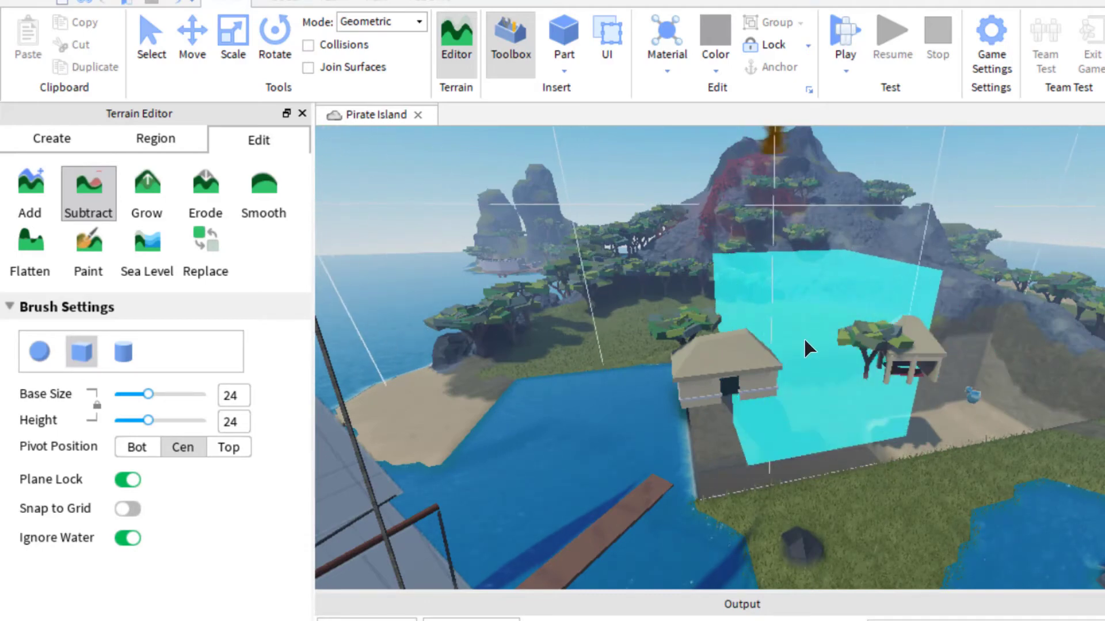
{"action": "right_click_drag", "start_coordinate": [796, 312], "coordinate": [795, 312]}
{"action": "scroll", "coordinate": [795, 312], "scroll_direction": "down", "scroll_amount": 10}
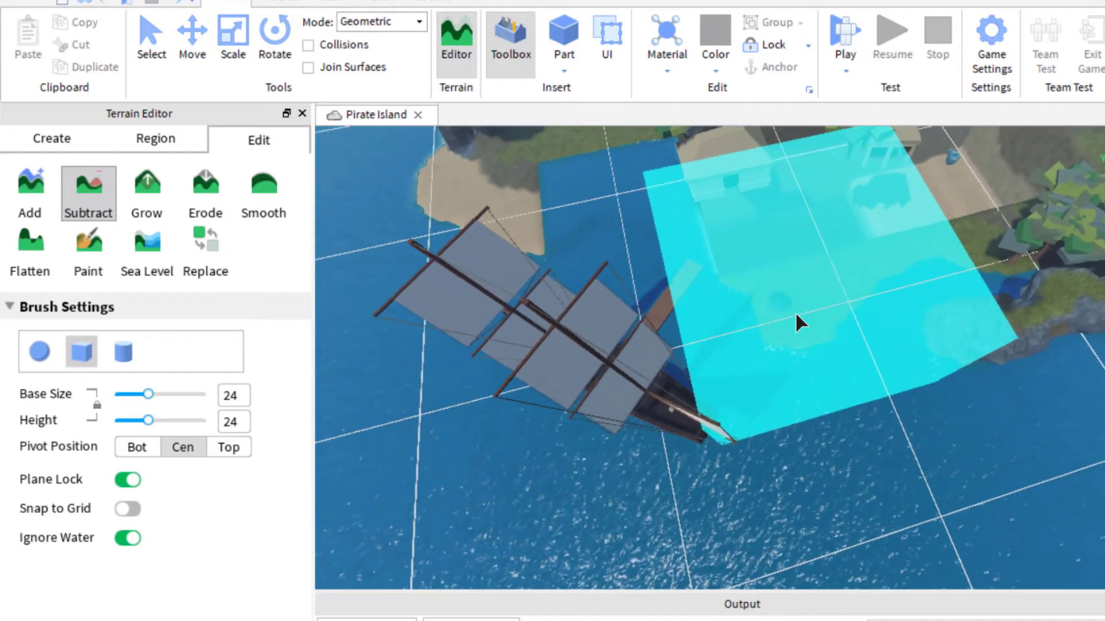
{"action": "right_click_drag", "start_coordinate": [815, 213], "coordinate": [811, 174]}
{"action": "scroll", "coordinate": [813, 171], "scroll_direction": "up", "scroll_amount": 5}
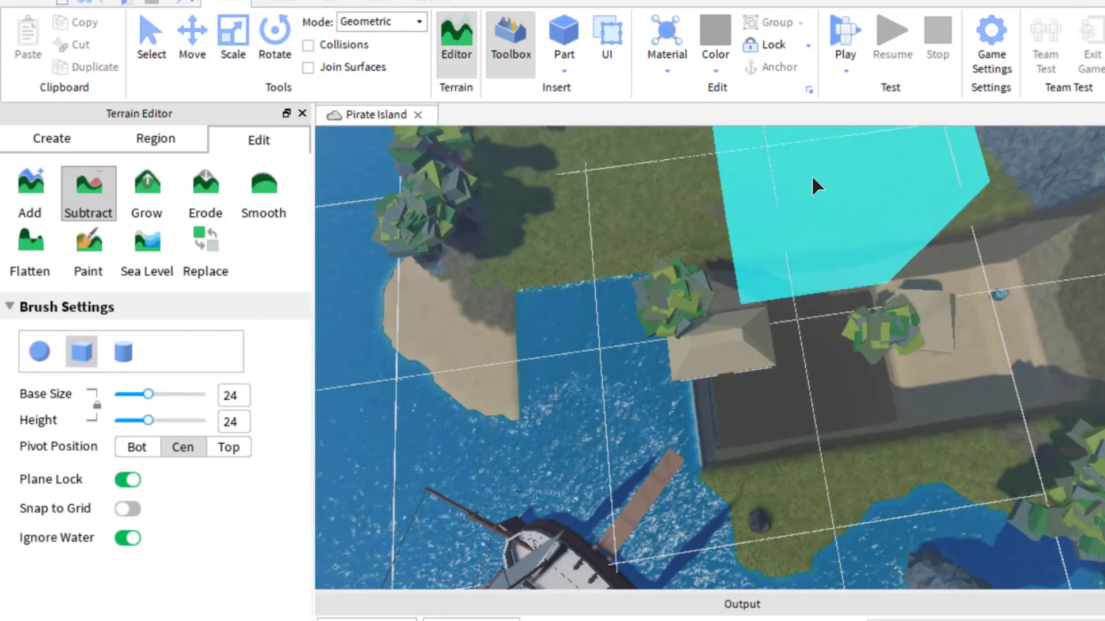
{"action": "scroll", "coordinate": [814, 172], "scroll_direction": "up", "scroll_amount": 5}
{"action": "mouse_move", "coordinate": [807, 276]}
{"action": "left_mouse_down"}
{"action": "mouse_move", "coordinate": [755, 264]}
{"action": "mouse_move", "coordinate": [778, 248]}
{"action": "mouse_move", "coordinate": [755, 264]}
{"action": "mouse_move", "coordinate": [883, 234]}
{"action": "mouse_move", "coordinate": [828, 275]}
{"action": "mouse_move", "coordinate": [734, 287]}
{"action": "mouse_move", "coordinate": [802, 280]}
{"action": "mouse_move", "coordinate": [745, 331]}
{"action": "mouse_move", "coordinate": [747, 310]}
{"action": "mouse_move", "coordinate": [622, 310]}
{"action": "mouse_move", "coordinate": [633, 309]}
{"action": "mouse_move", "coordinate": [587, 338]}
{"action": "mouse_move", "coordinate": [597, 370]}
{"action": "left_mouse_up"}
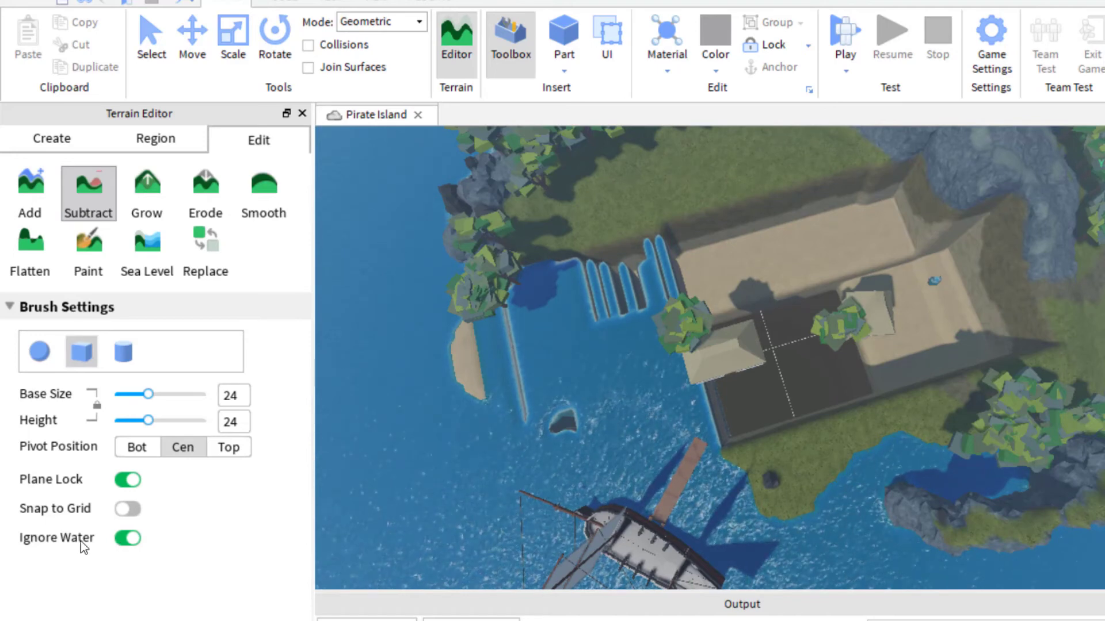
Turn off Ignore Water and subtract both land and water around the huts, beach and dock with the box brush
{"action": "left_click", "coordinate": [120, 539]}
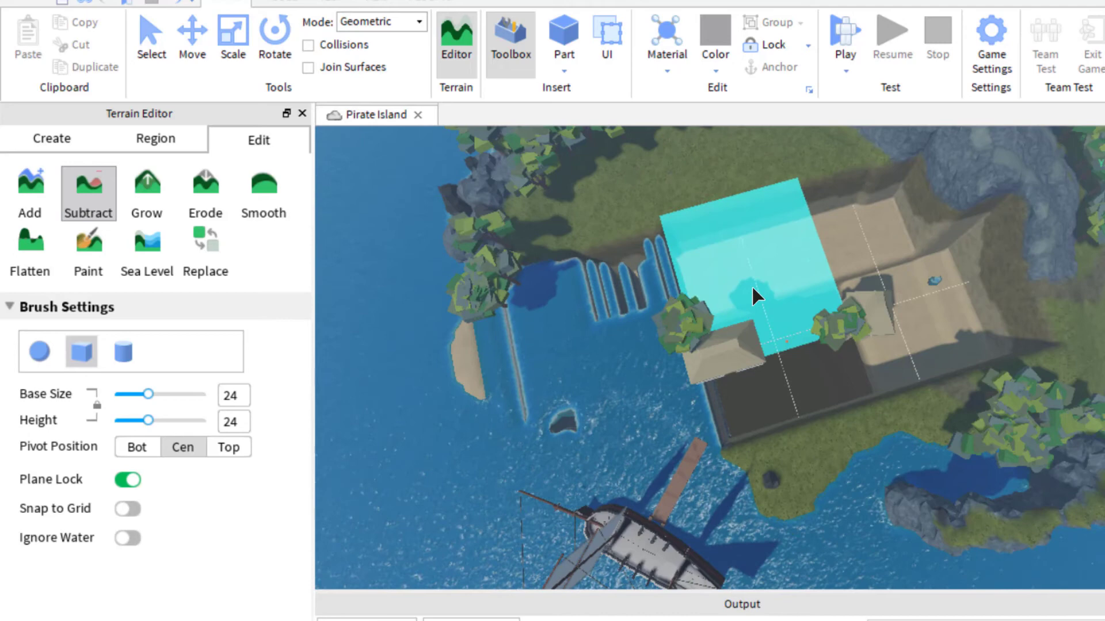
{"action": "mouse_move", "coordinate": [751, 282]}
{"action": "left_mouse_down"}
{"action": "mouse_move", "coordinate": [609, 313]}
{"action": "mouse_move", "coordinate": [625, 396]}
{"action": "mouse_move", "coordinate": [727, 362]}
{"action": "mouse_move", "coordinate": [684, 316]}
{"action": "mouse_move", "coordinate": [638, 379]}
{"action": "mouse_move", "coordinate": [783, 345]}
{"action": "mouse_move", "coordinate": [734, 243]}
{"action": "mouse_move", "coordinate": [535, 292]}
{"action": "mouse_move", "coordinate": [529, 356]}
{"action": "mouse_move", "coordinate": [600, 395]}
{"action": "mouse_move", "coordinate": [986, 325]}
{"action": "mouse_move", "coordinate": [783, 422]}
{"action": "mouse_move", "coordinate": [628, 413]}
{"action": "mouse_move", "coordinate": [618, 456]}
{"action": "mouse_move", "coordinate": [787, 396]}
{"action": "mouse_move", "coordinate": [969, 405]}
{"action": "mouse_move", "coordinate": [922, 361]}
{"action": "mouse_move", "coordinate": [605, 313]}
{"action": "mouse_move", "coordinate": [534, 280]}
{"action": "mouse_move", "coordinate": [613, 246]}
{"action": "mouse_move", "coordinate": [530, 248]}
{"action": "mouse_move", "coordinate": [690, 239]}
{"action": "mouse_move", "coordinate": [611, 305]}
{"action": "left_mouse_up"}
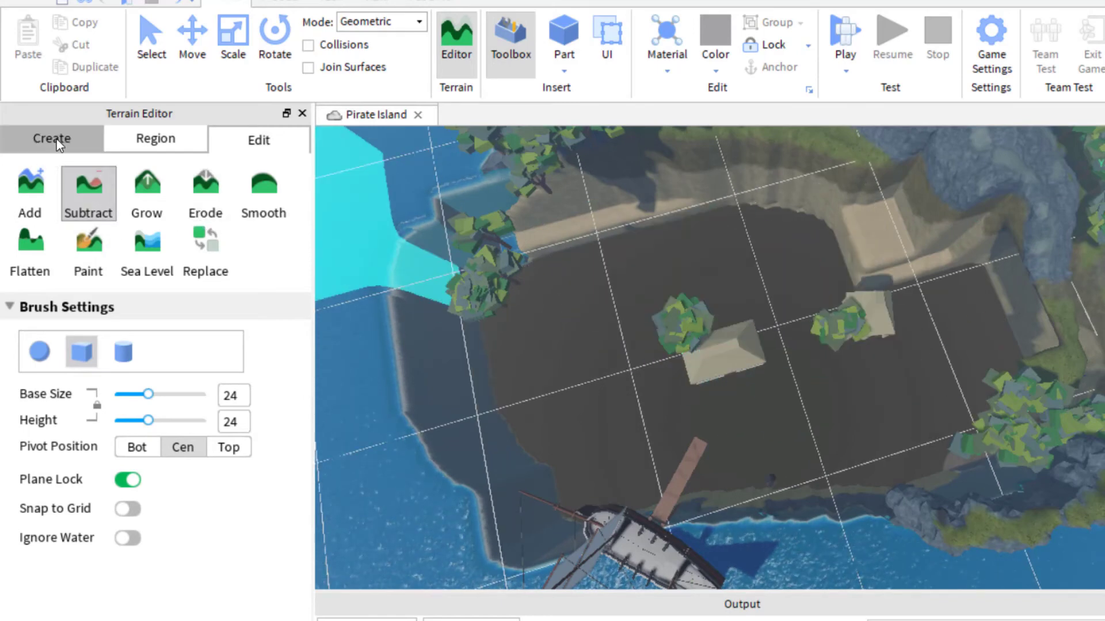
Delete the Terrain object under Workspace in the Explorer and undo the deletion
{"action": "left_click", "coordinate": [56, 140]}
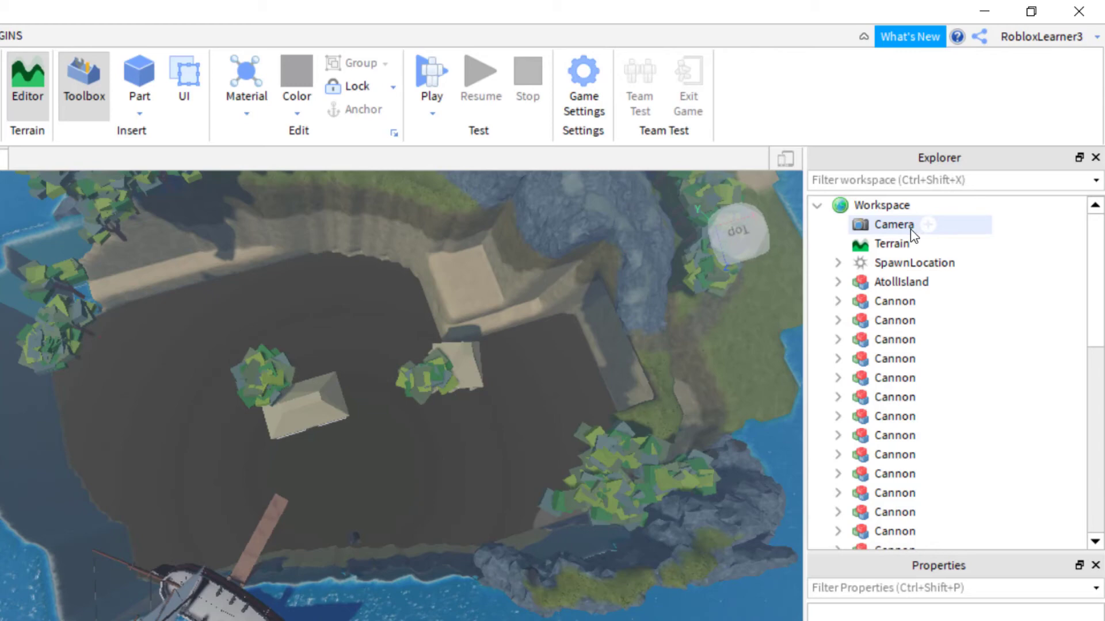
{"action": "left_click", "coordinate": [820, 207]}
{"action": "left_click", "coordinate": [820, 207]}
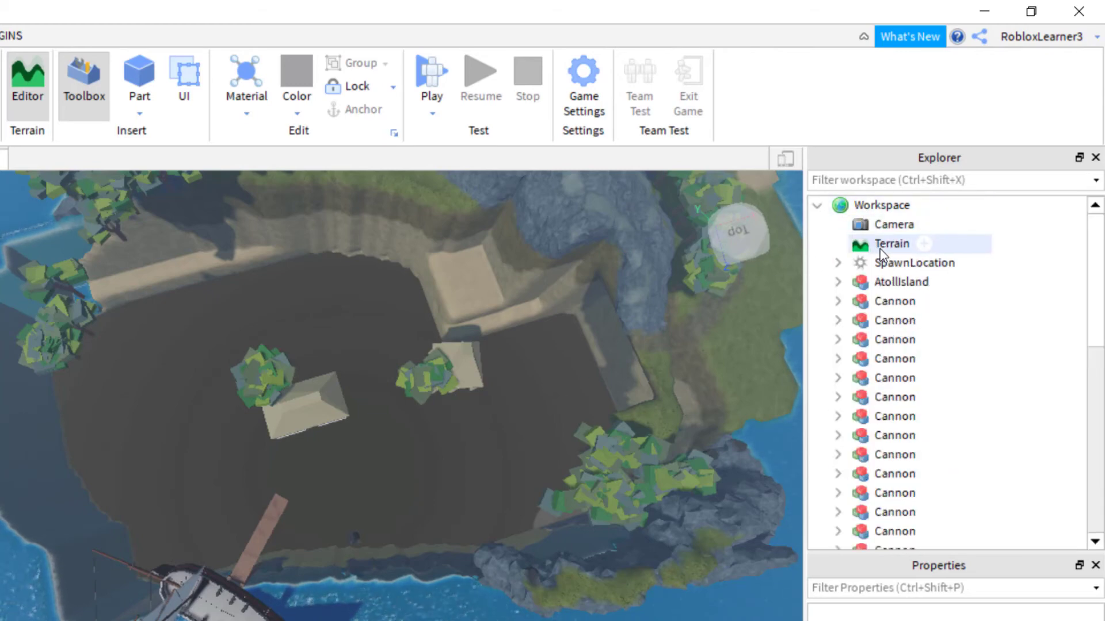
{"action": "left_click", "coordinate": [881, 248]}
{"action": "right_click", "coordinate": [880, 248]}
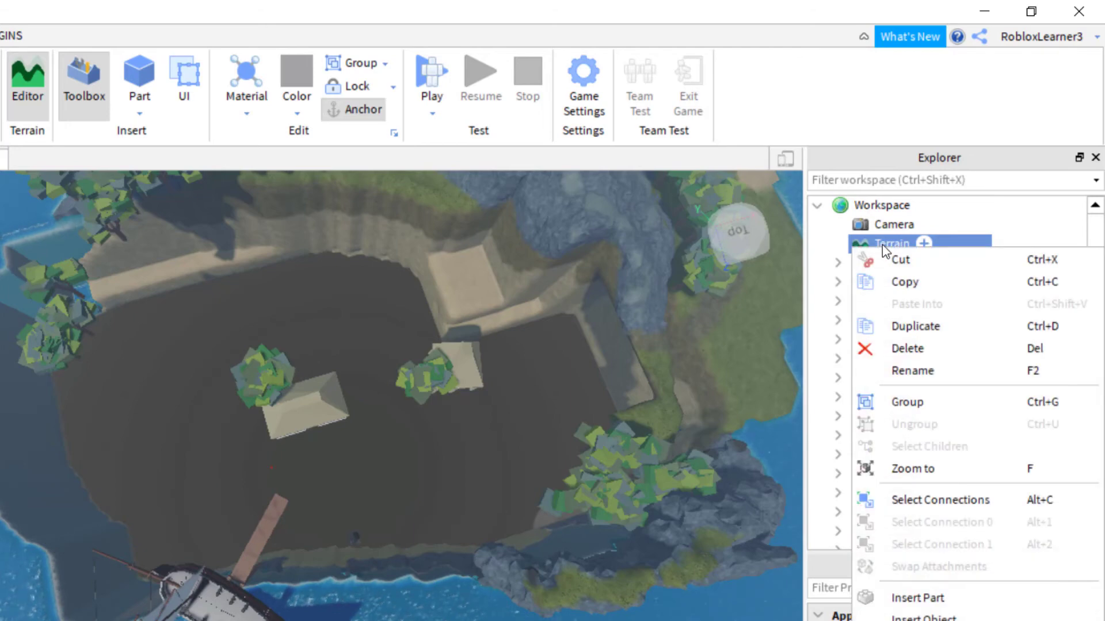
{"action": "left_click", "coordinate": [934, 349]}
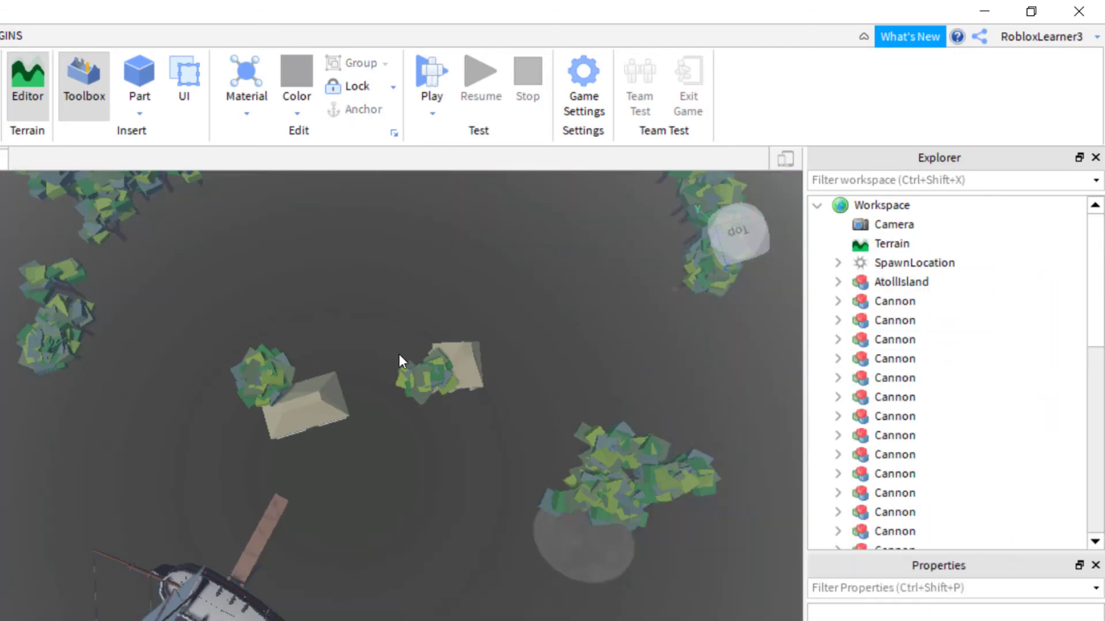
{"action": "key", "text": "ctrl+z"}
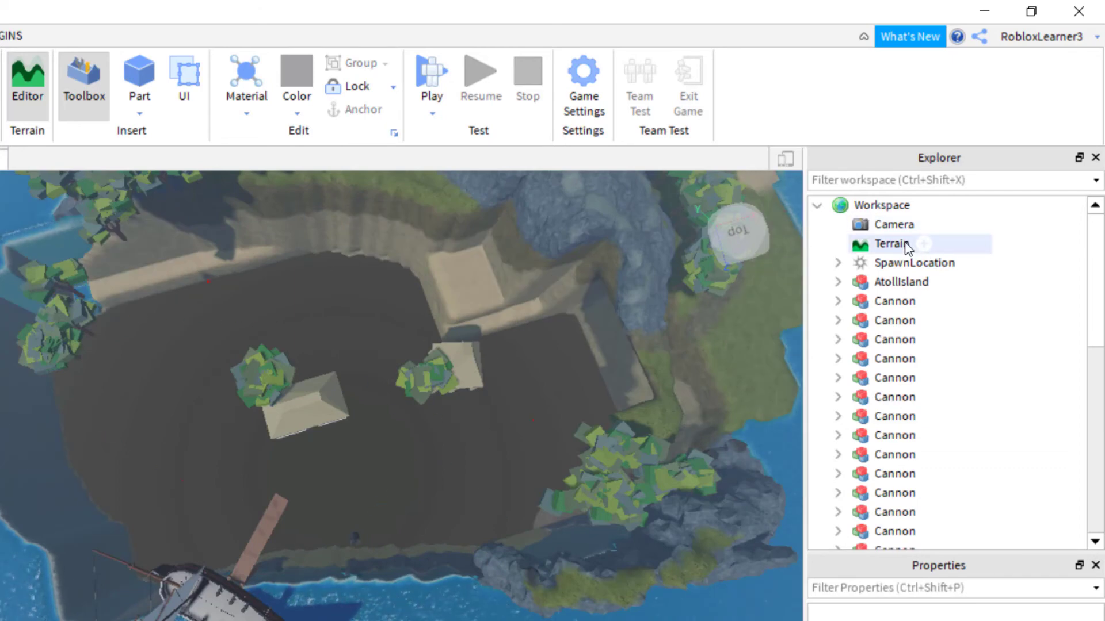